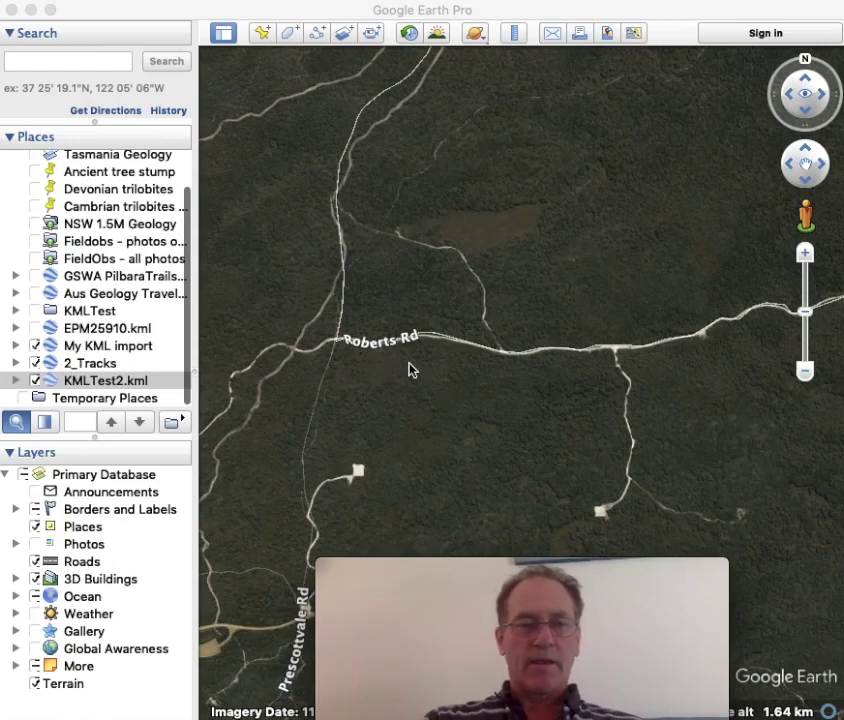
# Add a folder named Training under My Places and select it to hold new items
pyautogui.scroll(2, 70, 245)
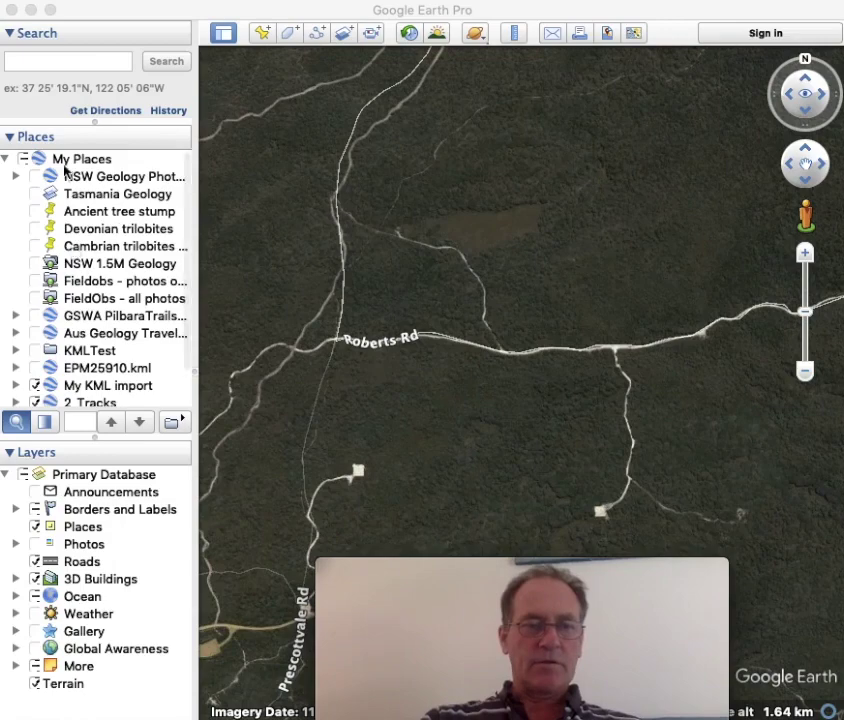
pyautogui.click(66, 161)
pyautogui.rightClick(76, 160)
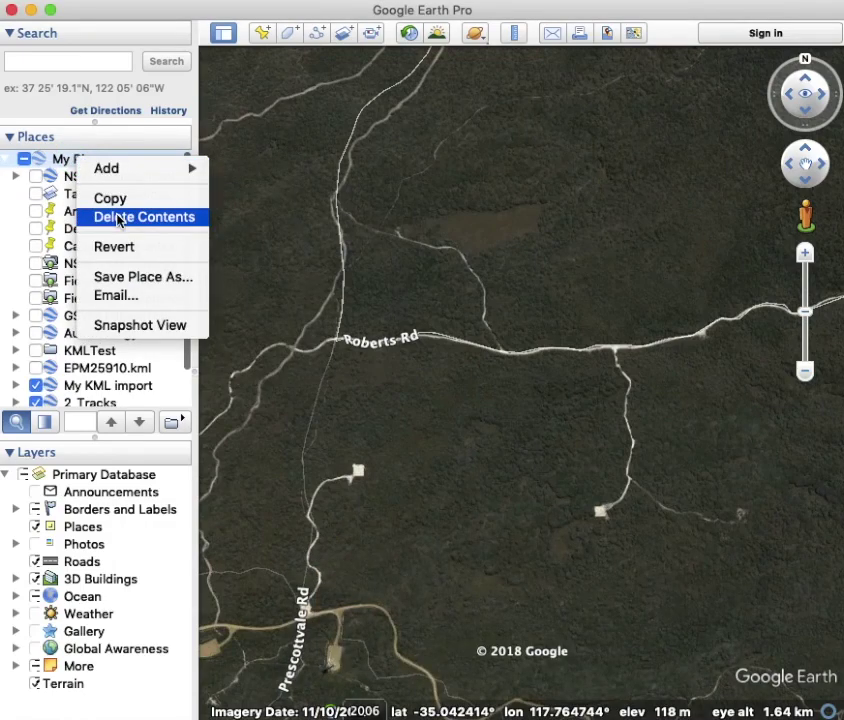
pyautogui.moveTo(190, 170)
pyautogui.click(245, 171)
pyautogui.write('Training')
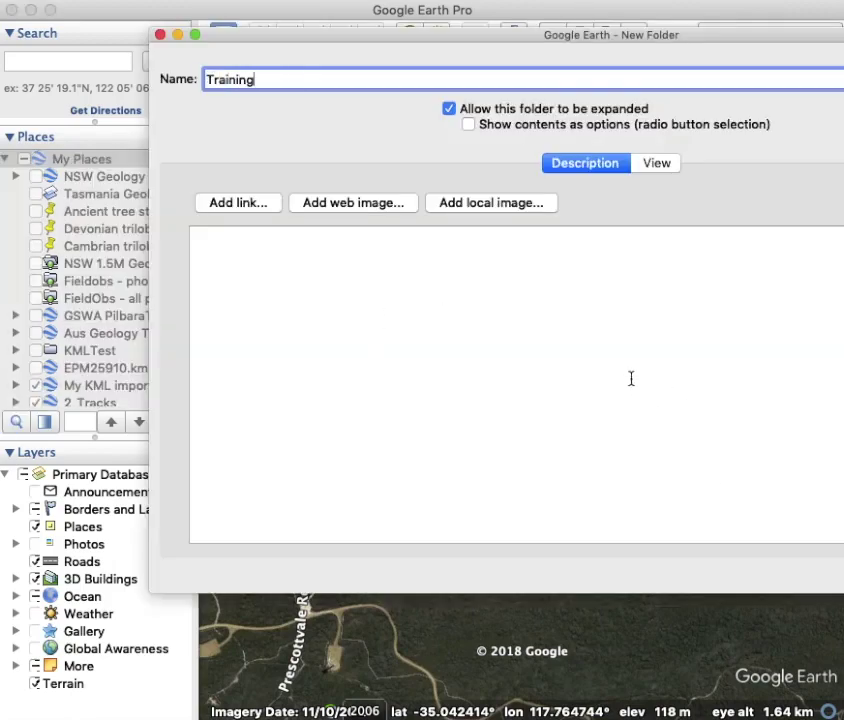
pyautogui.press('Return')
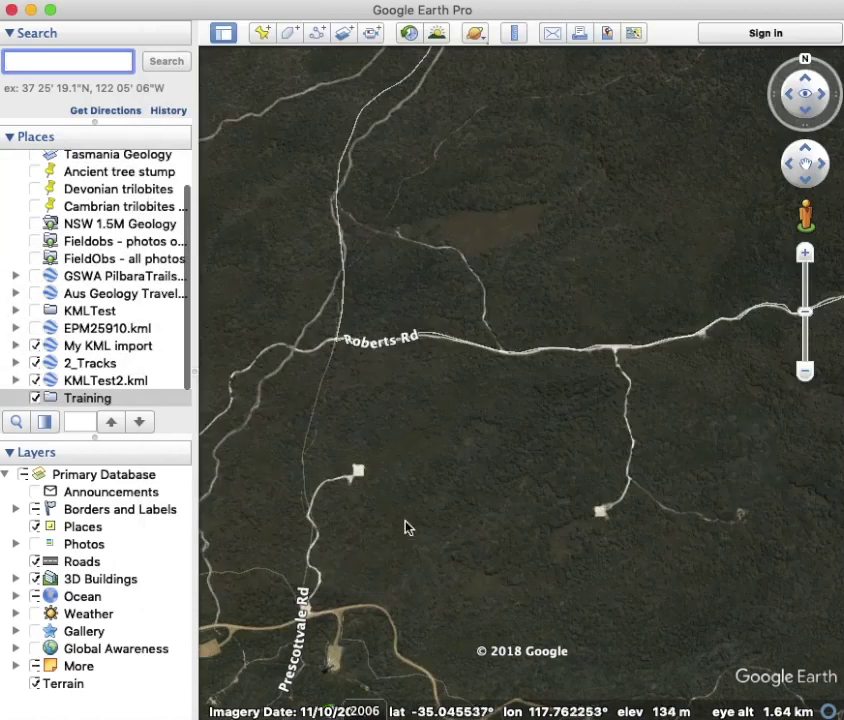
pyautogui.scroll(-1, 90, 400)
pyautogui.click(92, 380)
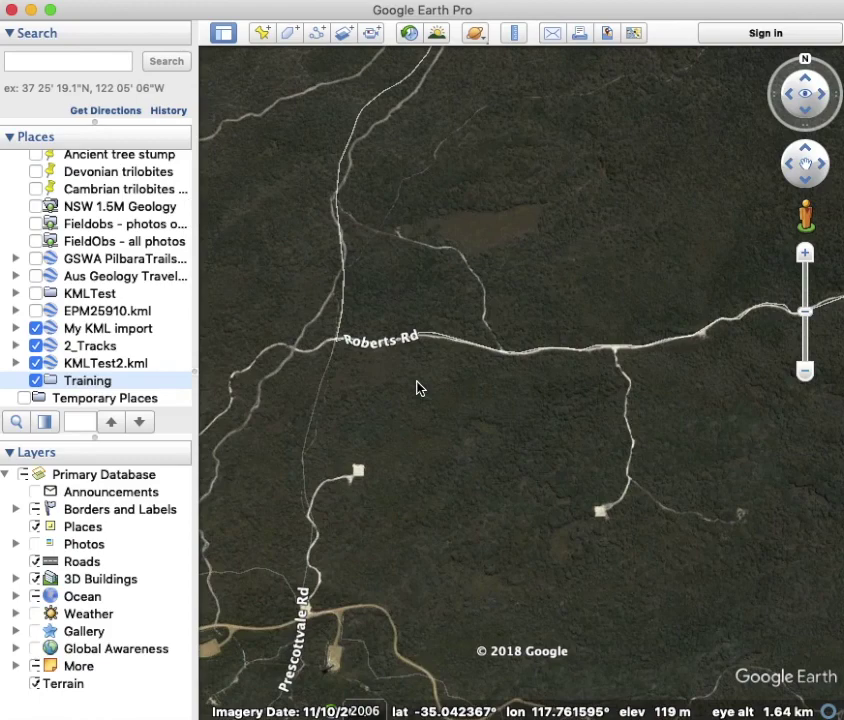
# Start a new path named 'My trail' with the description 'Trail for the training video'
pyautogui.click(318, 34)
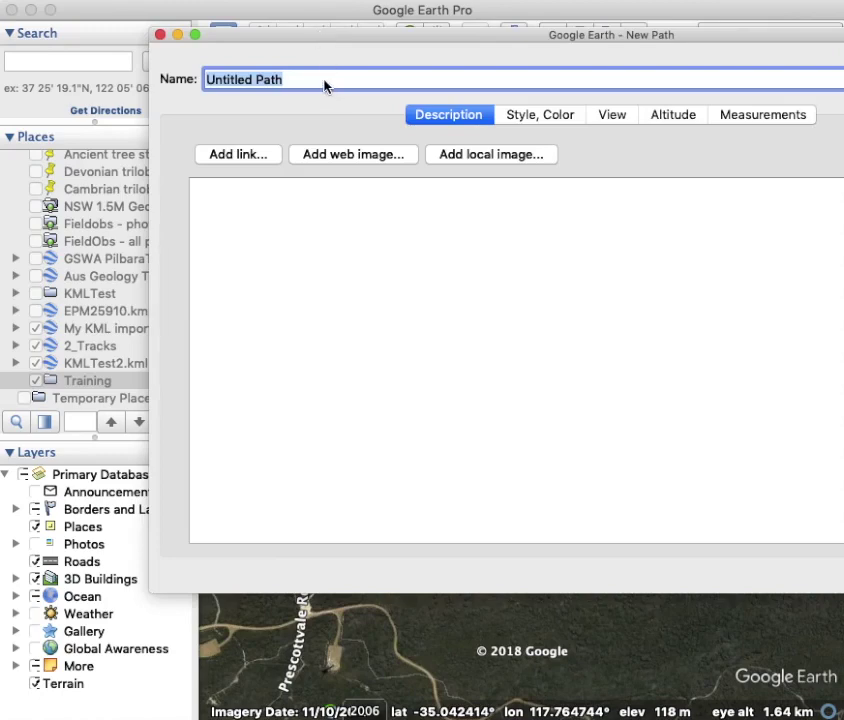
pyautogui.write('My tr')
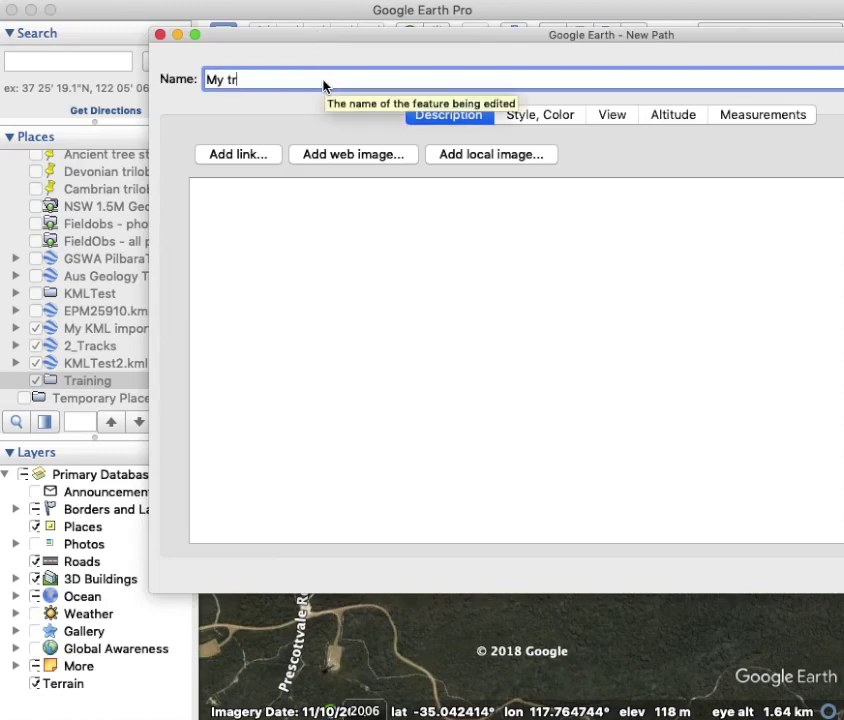
pyautogui.write('ail')
pyautogui.click(311, 217)
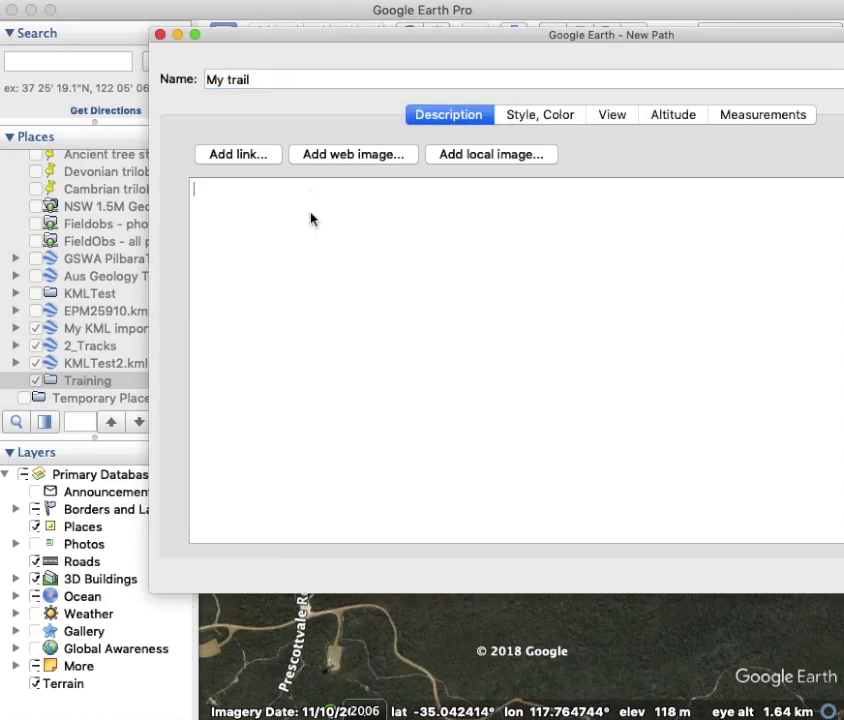
pyautogui.write('Trail for the ')
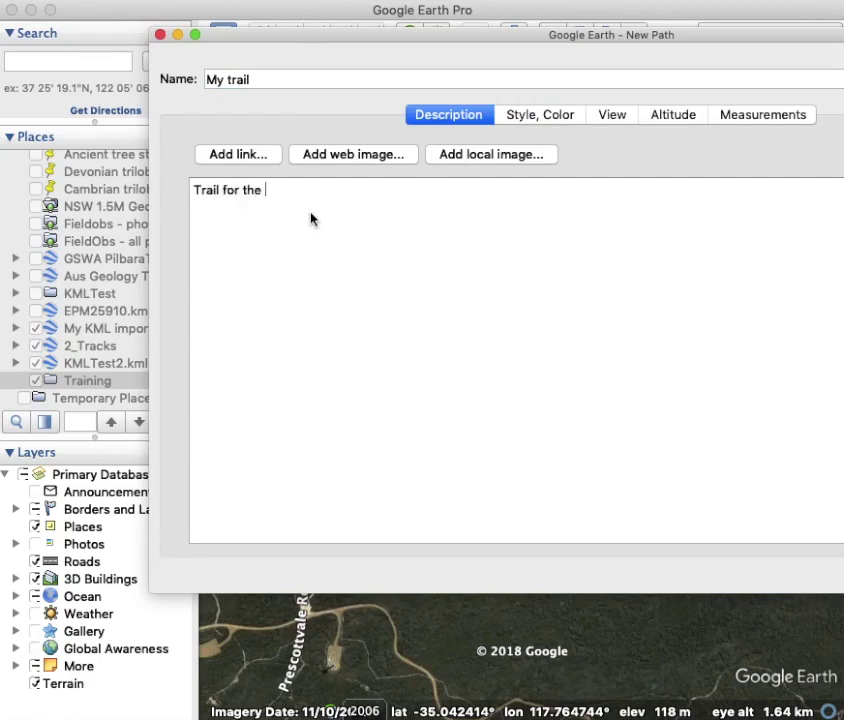
pyautogui.write('training video')
pyautogui.moveTo(295, 42); pyautogui.dragTo(843, 138)
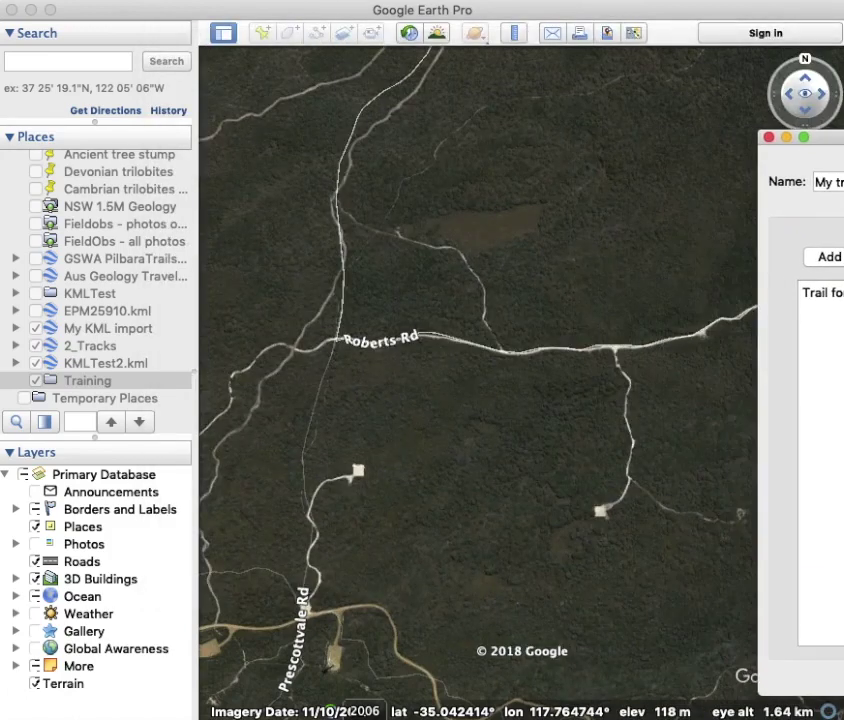
# Trace the trail from the junction east along Roberts Rd to the side track
pyautogui.click(336, 340)
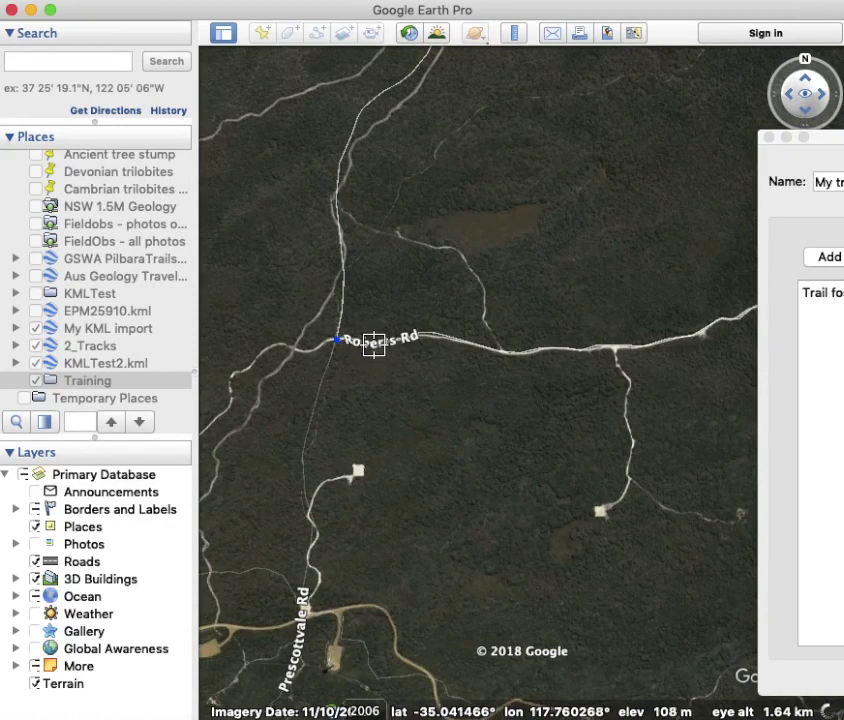
pyautogui.click(435, 334)
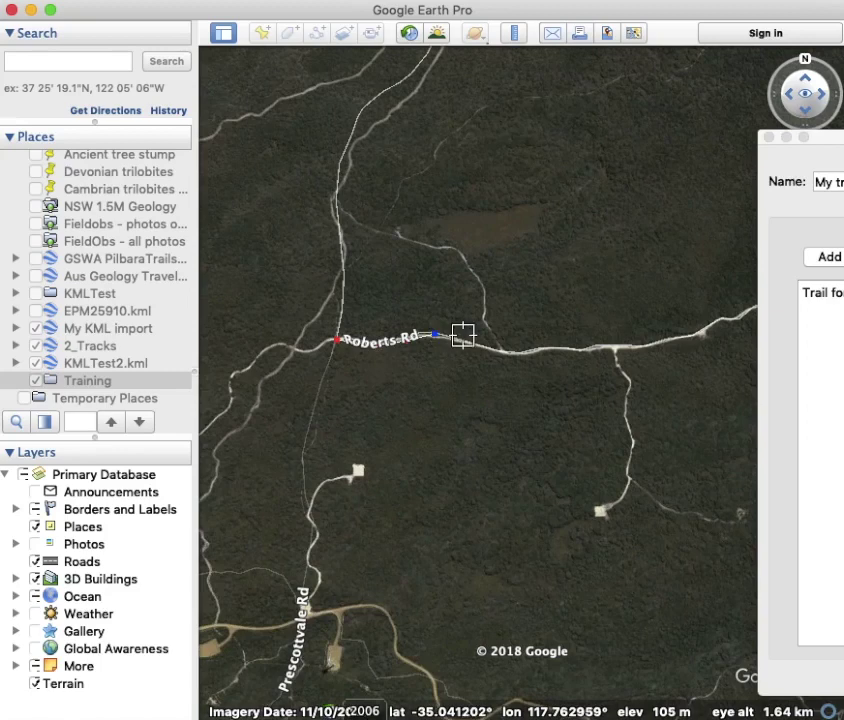
pyautogui.click(491, 347)
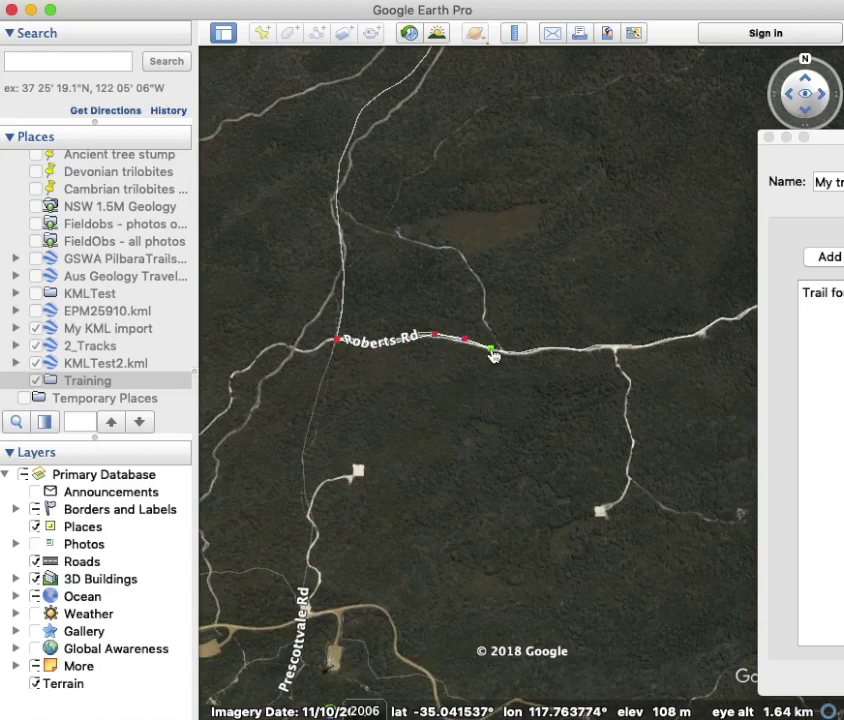
pyautogui.click(525, 351)
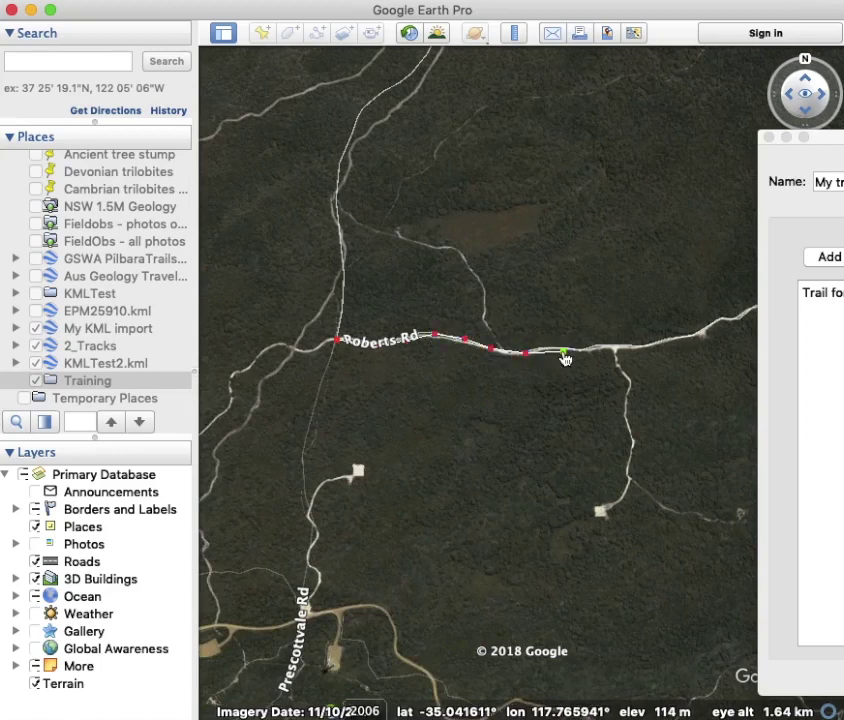
pyautogui.click(566, 349)
pyautogui.click(587, 349)
pyautogui.click(614, 348)
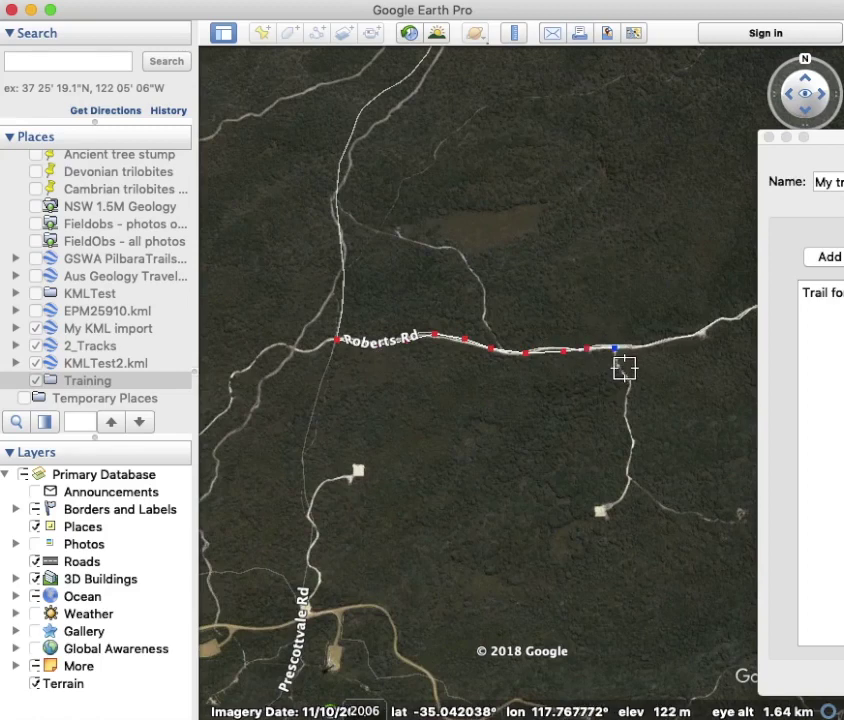
# Continue the trail south down the side track to the small clearing and save the path
pyautogui.click(622, 370)
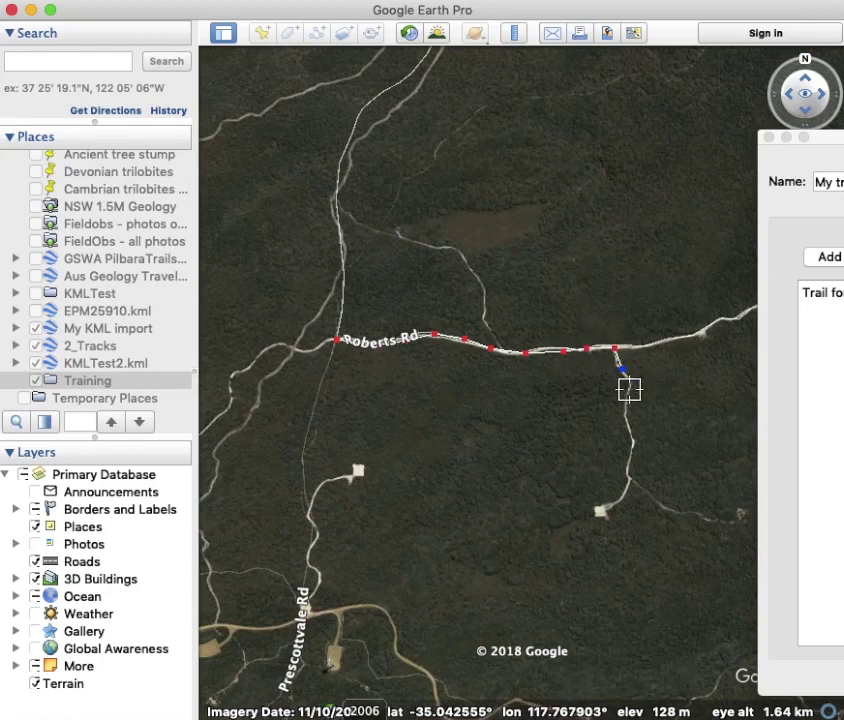
pyautogui.click(628, 392)
pyautogui.click(628, 420)
pyautogui.click(631, 447)
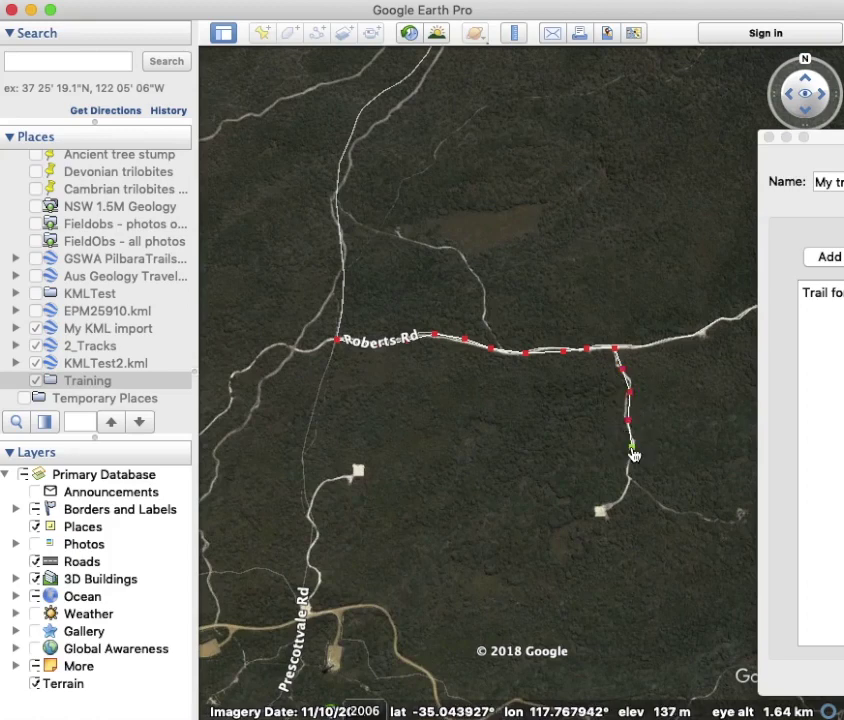
pyautogui.click(631, 470)
pyautogui.click(622, 493)
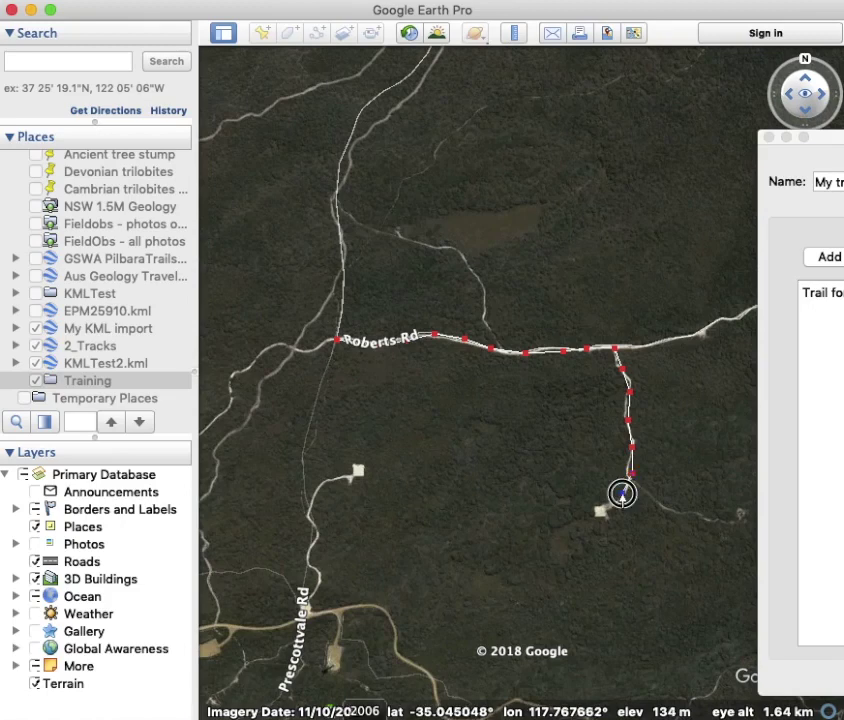
pyautogui.click(600, 512)
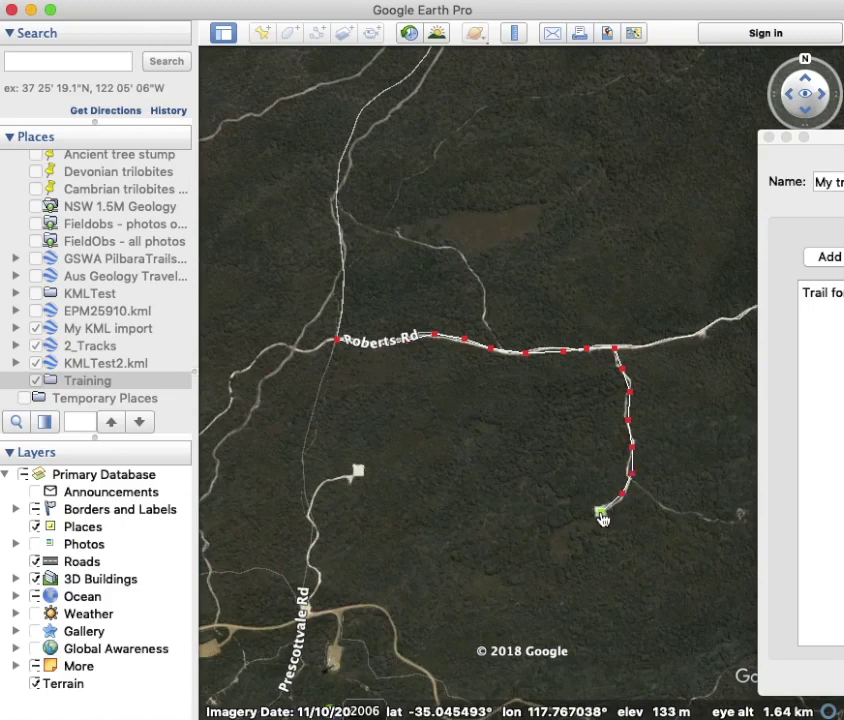
pyautogui.moveTo(838, 146); pyautogui.dragTo(505, 121)
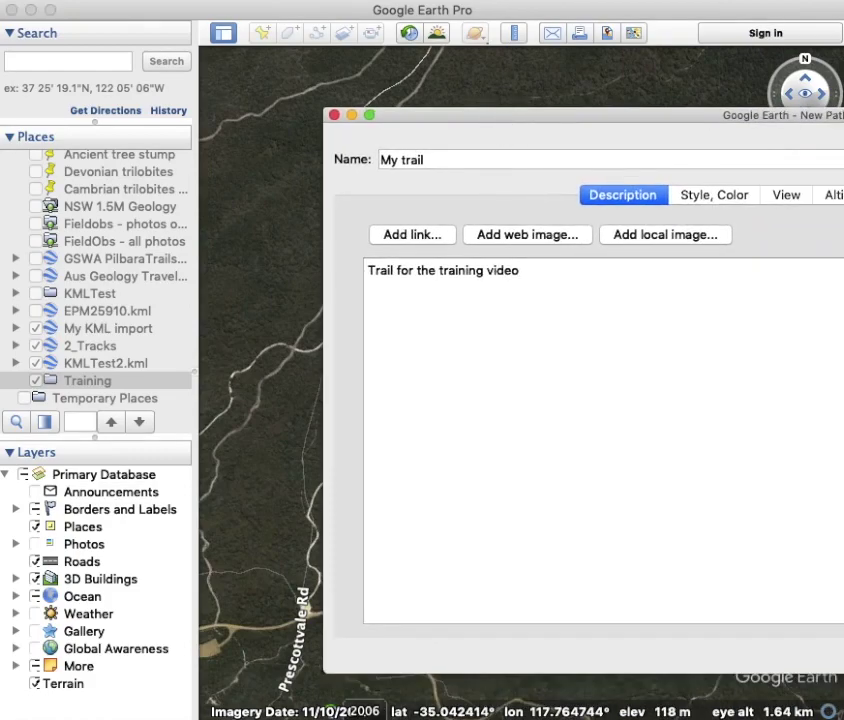
pyautogui.press('Return')
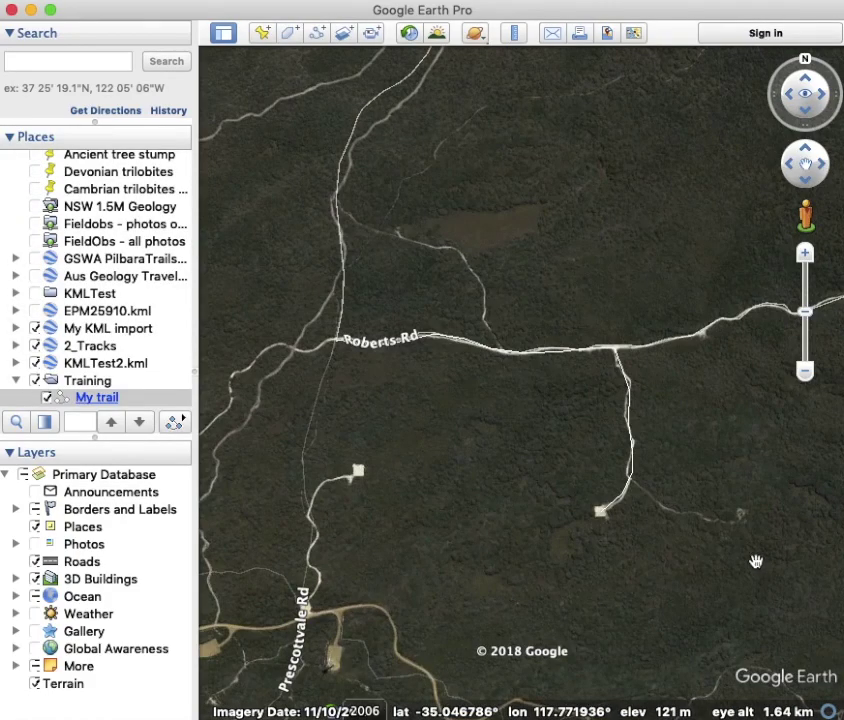
# View the My trail details balloon on the map, then dismiss it
pyautogui.click(549, 355)
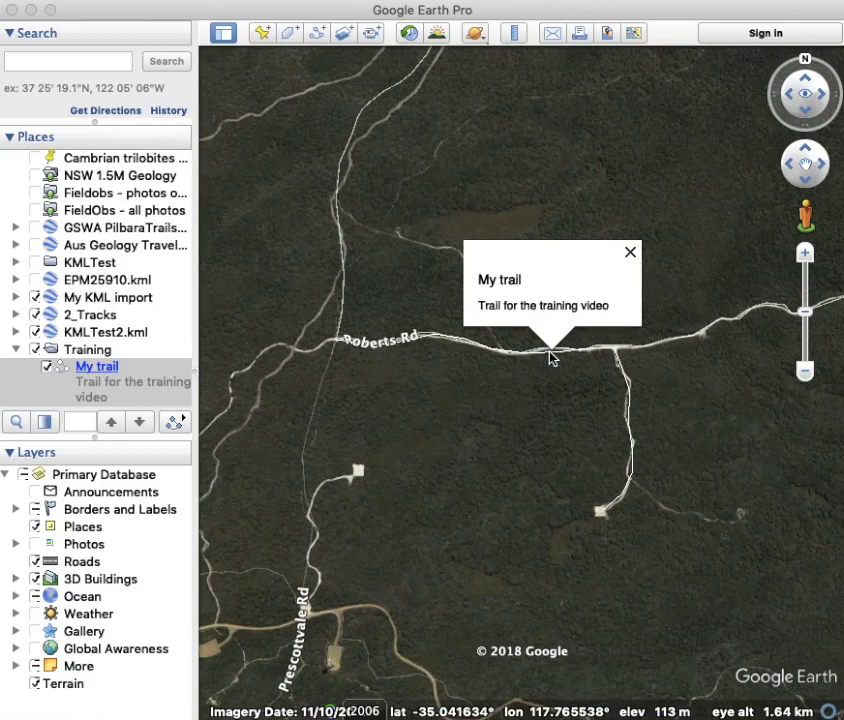
pyautogui.click(494, 455)
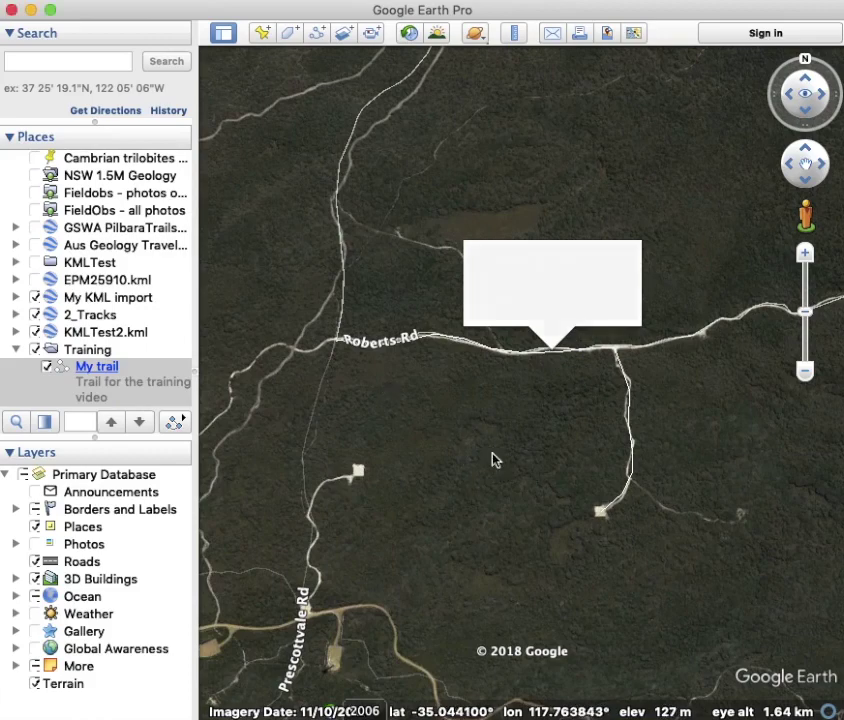
# Add a 'Start of the trail' placemark positioned just above Roberts Rd
pyautogui.click(262, 35)
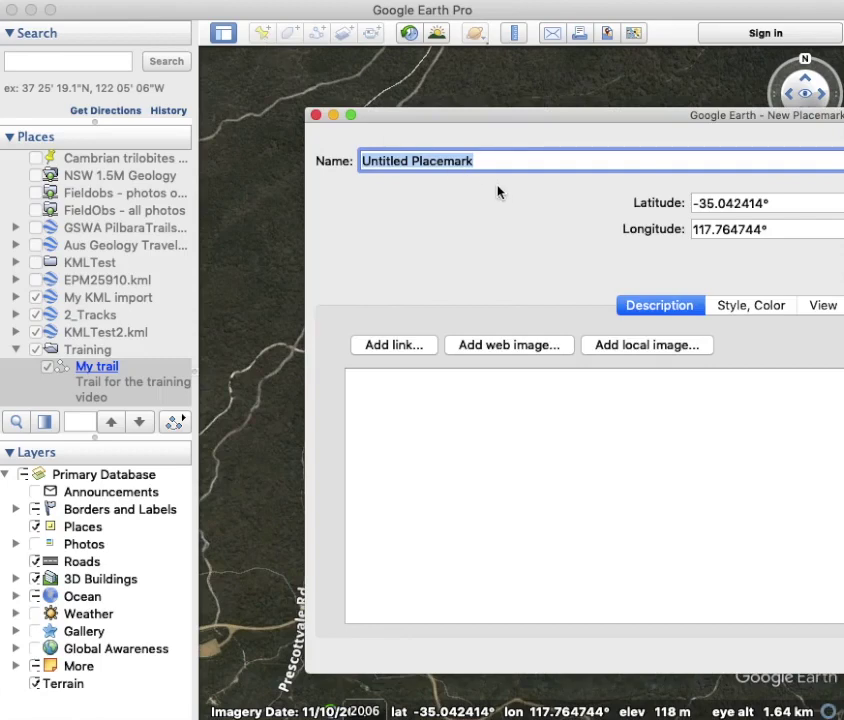
pyautogui.write('Start')
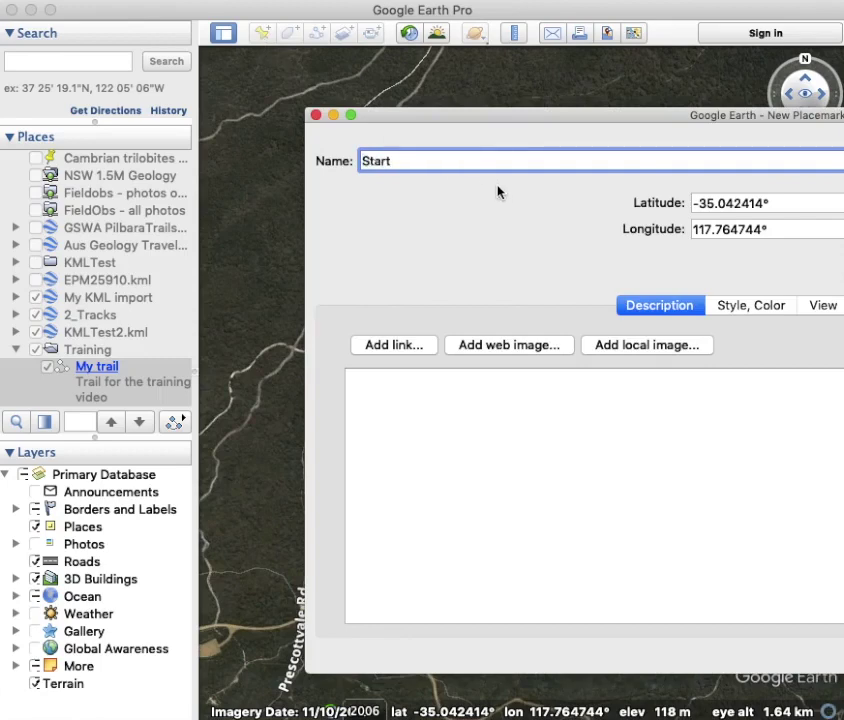
pyautogui.write(' of the trail')
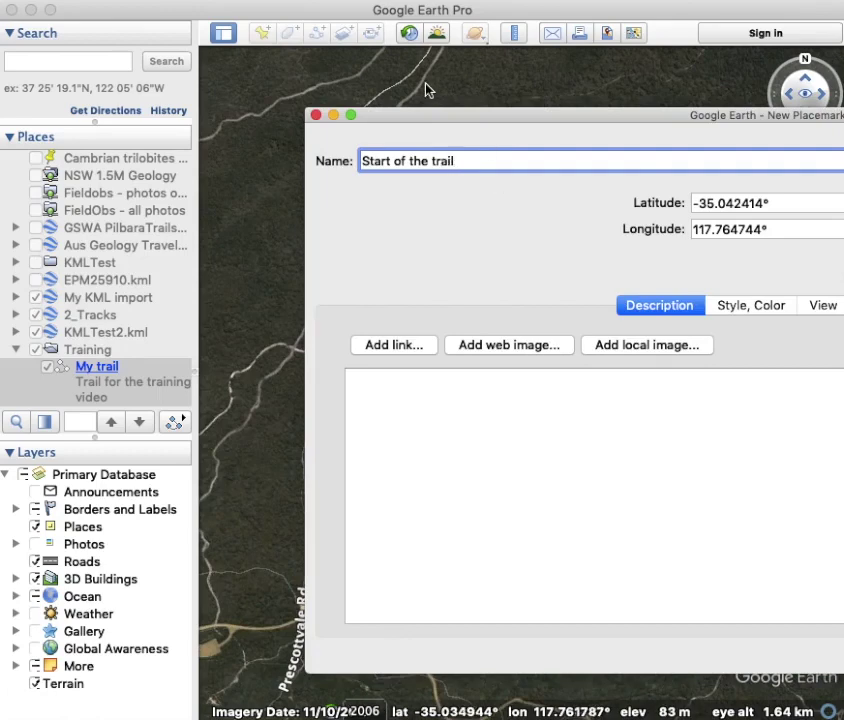
pyautogui.moveTo(430, 117); pyautogui.dragTo(835, 128)
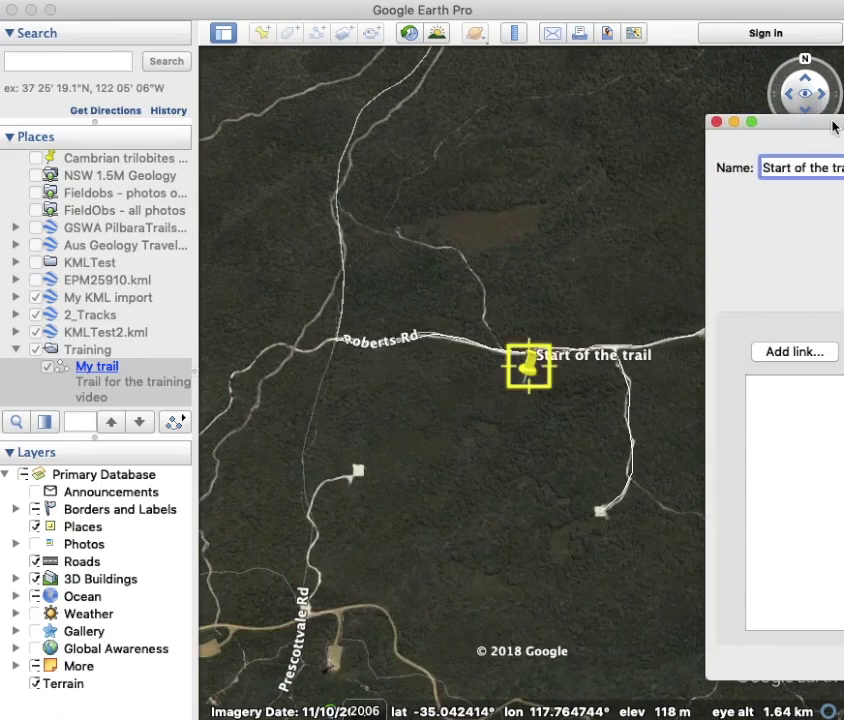
pyautogui.moveTo(521, 365); pyautogui.dragTo(333, 333)
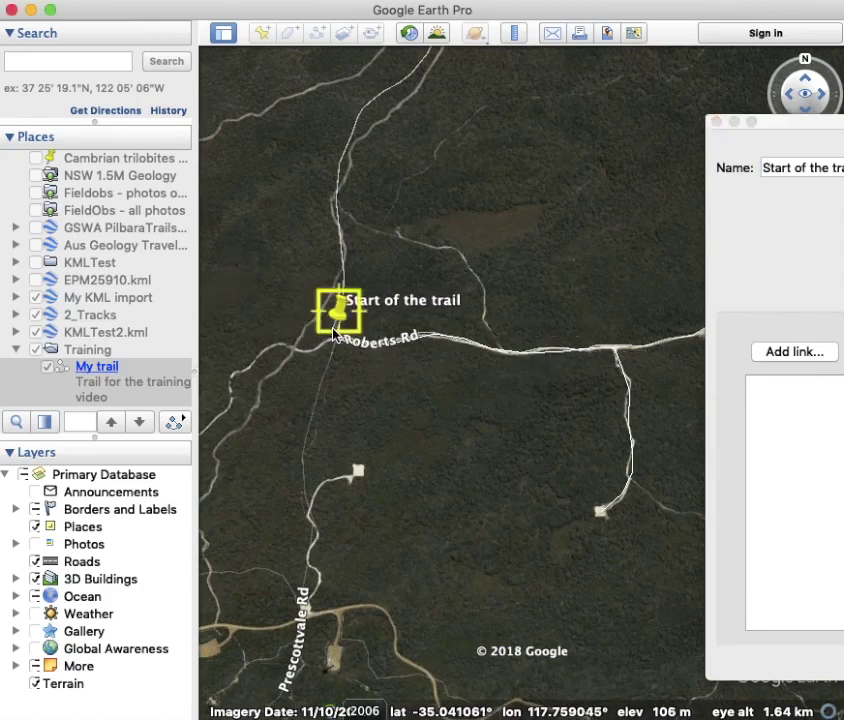
pyautogui.moveTo(835, 121); pyautogui.dragTo(718, 109)
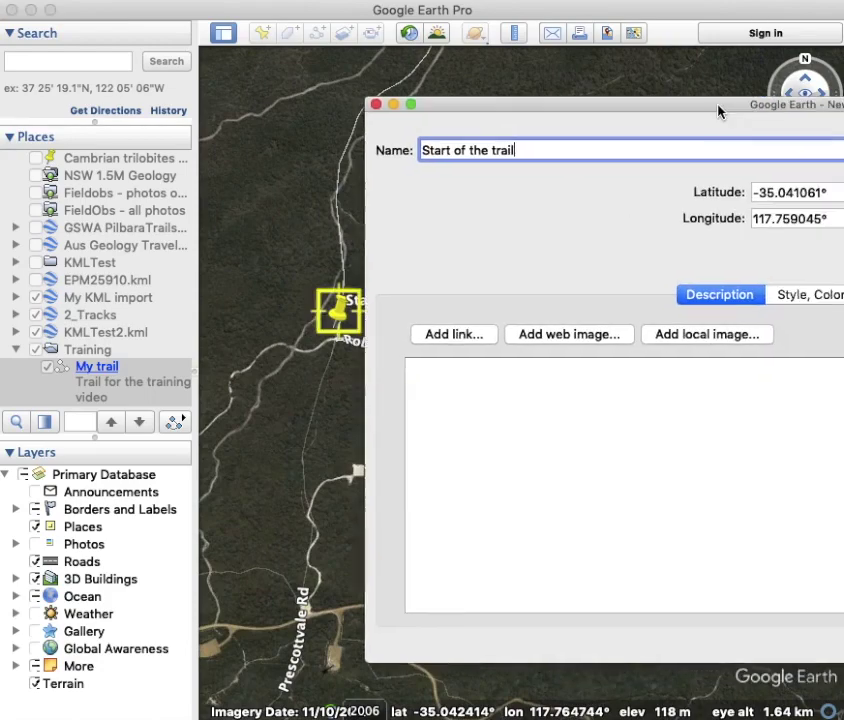
pyautogui.press('Return')
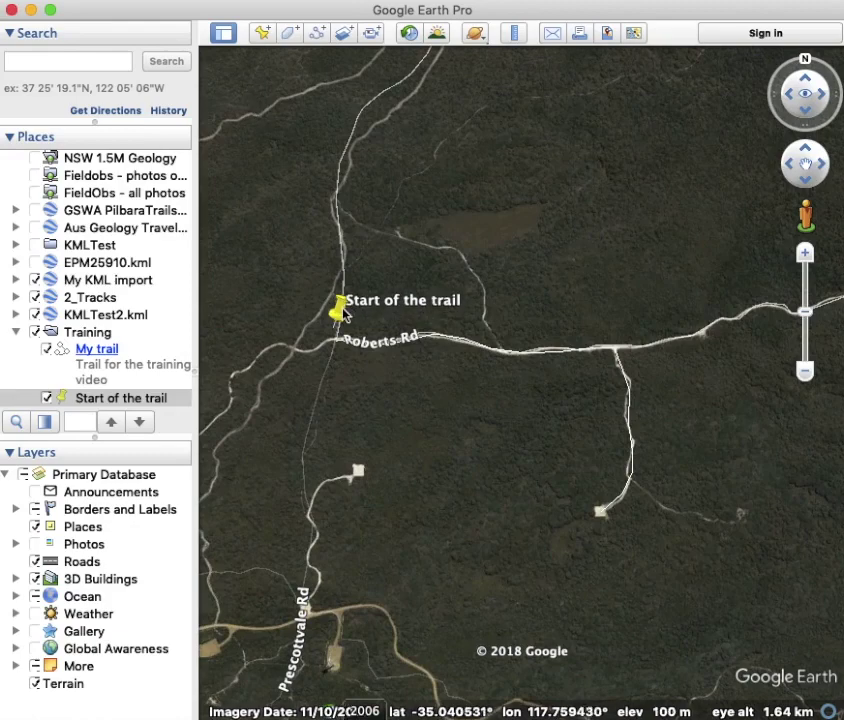
pyautogui.moveTo(339, 306); pyautogui.dragTo(343, 316)
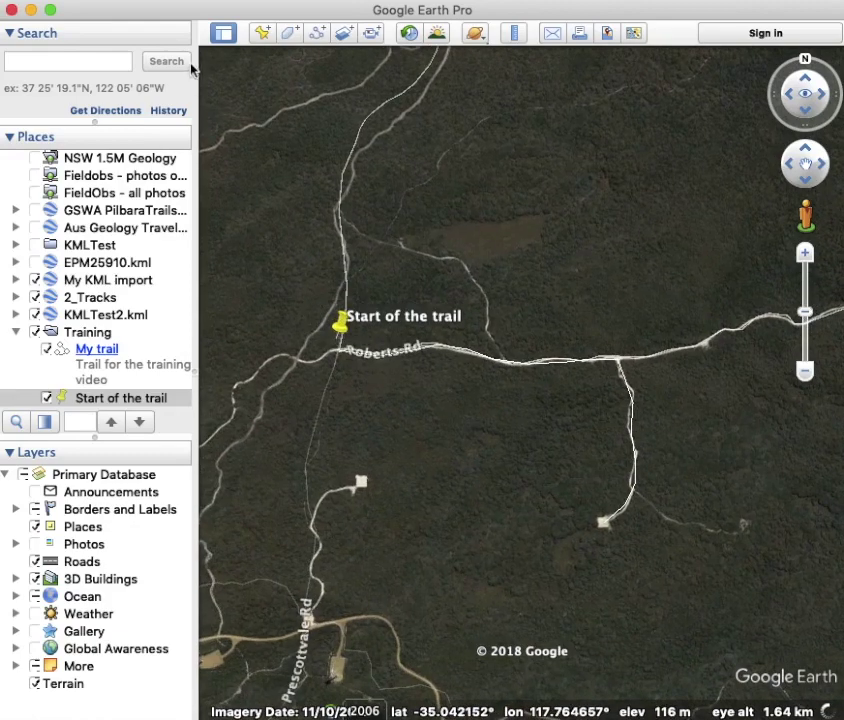
pyautogui.click(262, 33)
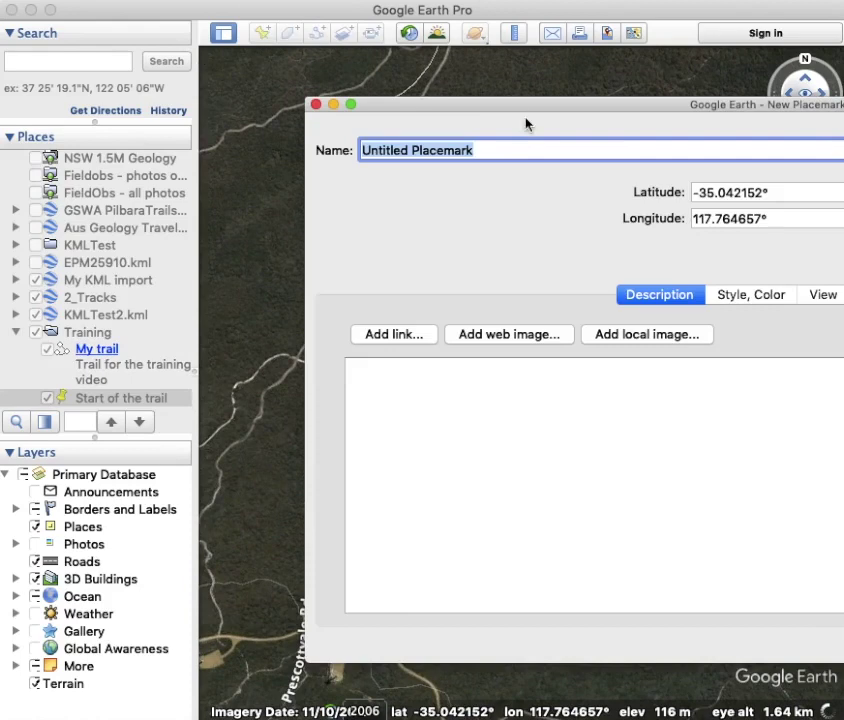
# Add an 'End of the trail' placemark at the southern end of the side track
pyautogui.write('End of the r')
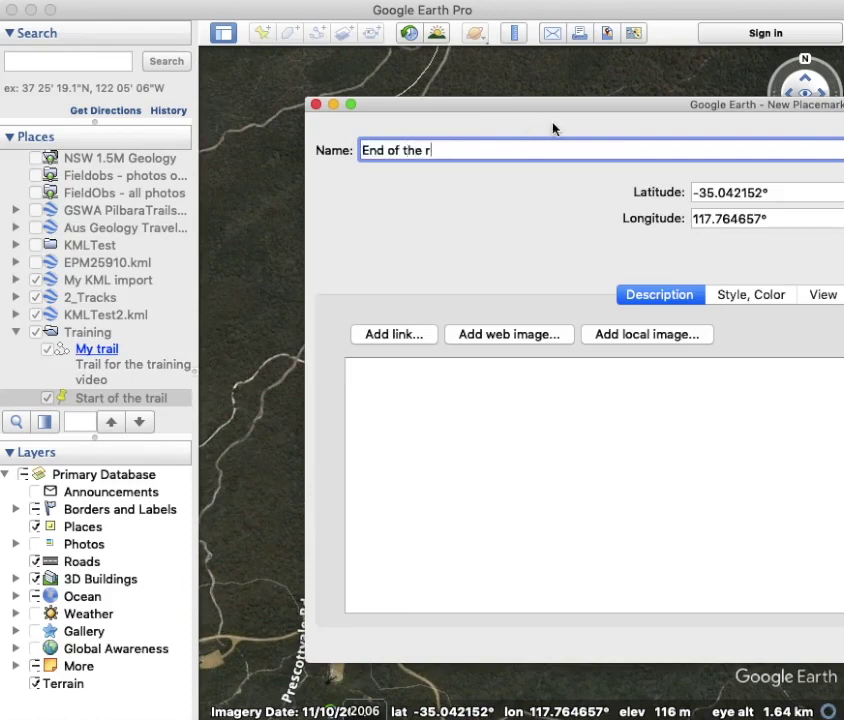
pyautogui.press('BackSpace')
pyautogui.write('trail')
pyautogui.moveTo(522, 112); pyautogui.dragTo(843, 108)
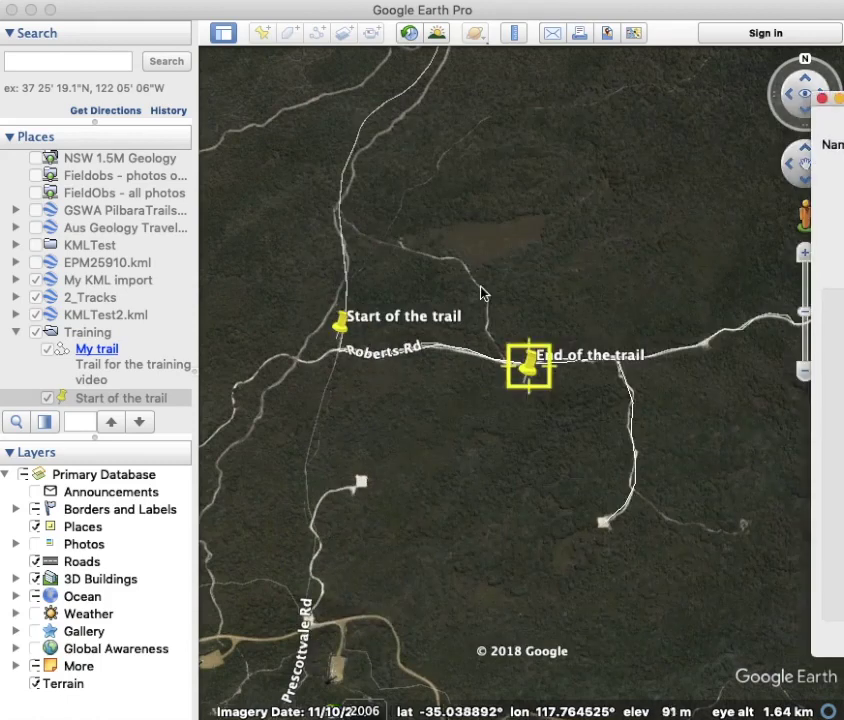
pyautogui.moveTo(535, 368); pyautogui.dragTo(605, 524)
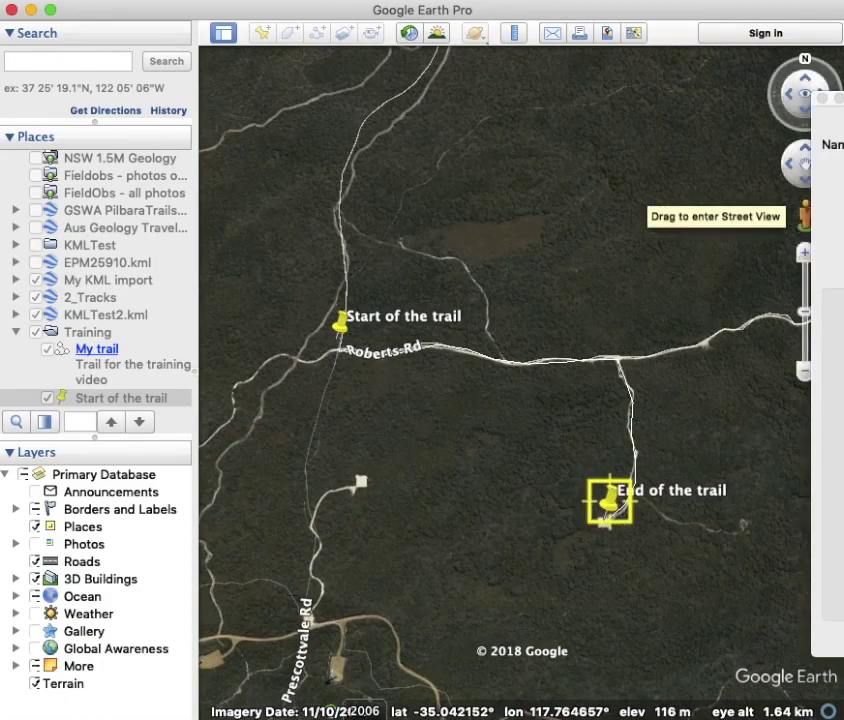
pyautogui.moveTo(828, 98); pyautogui.dragTo(300, 92)
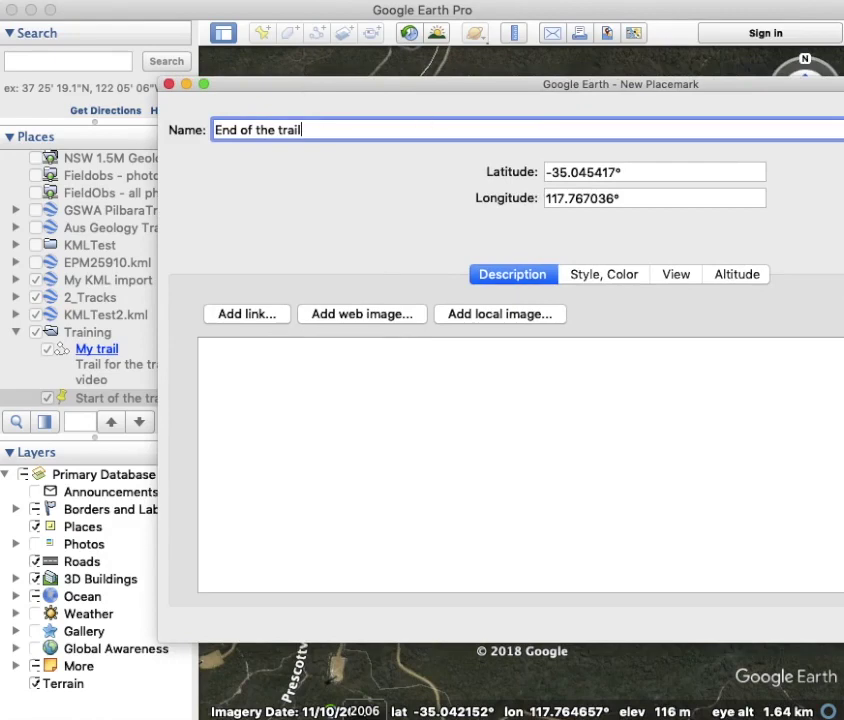
pyautogui.press('Return')
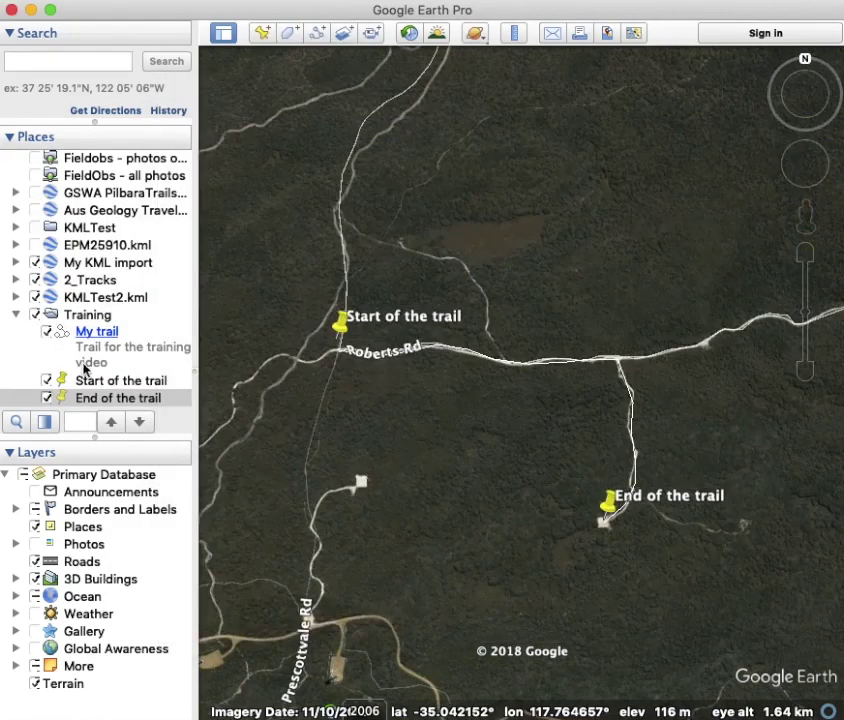
# Save the Training folder as Training.kml using the Kml (*.kml) format
pyautogui.click(90, 318)
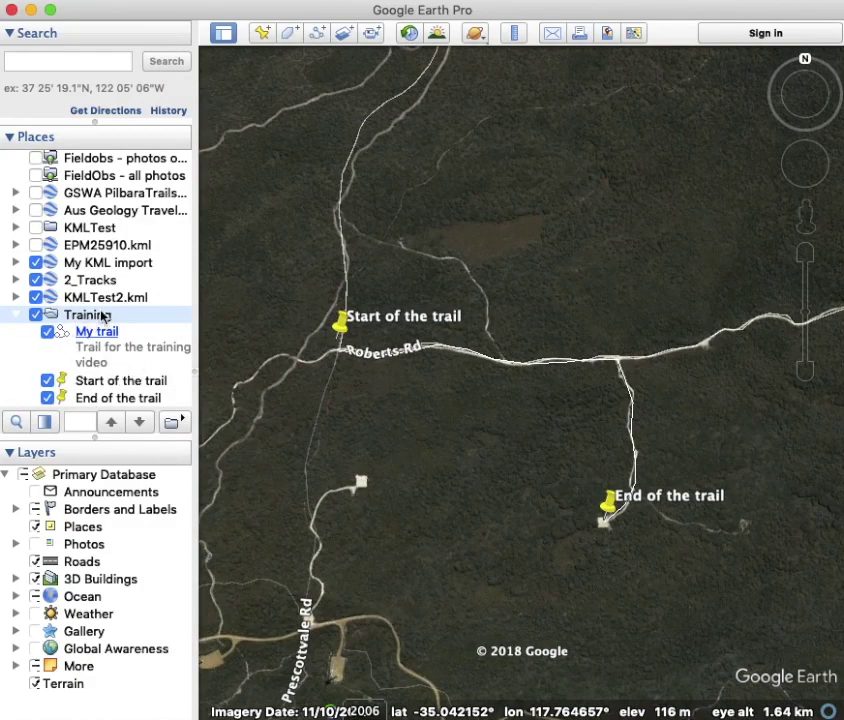
pyautogui.rightClick(103, 317)
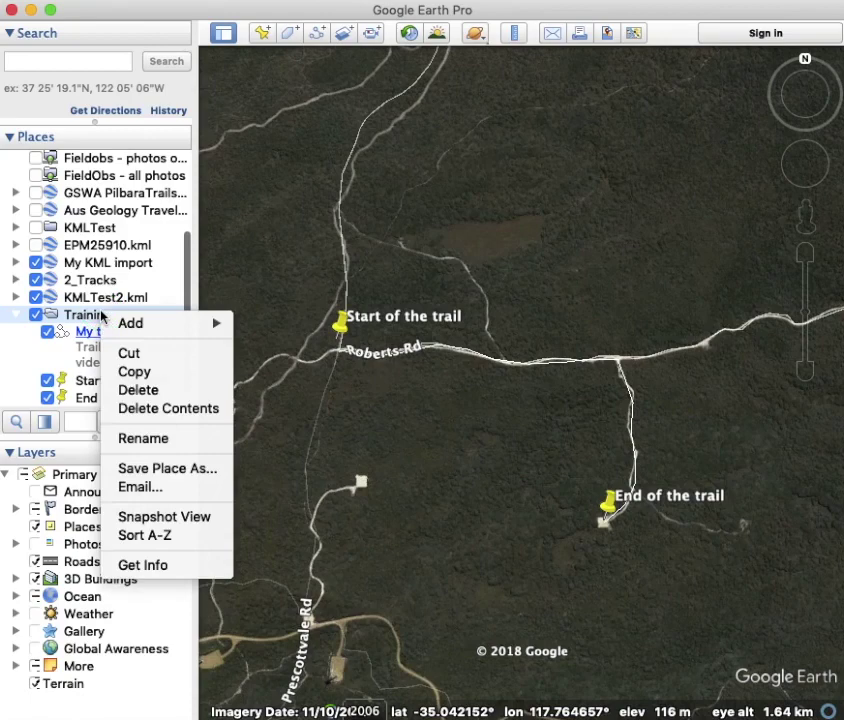
pyautogui.click(158, 470)
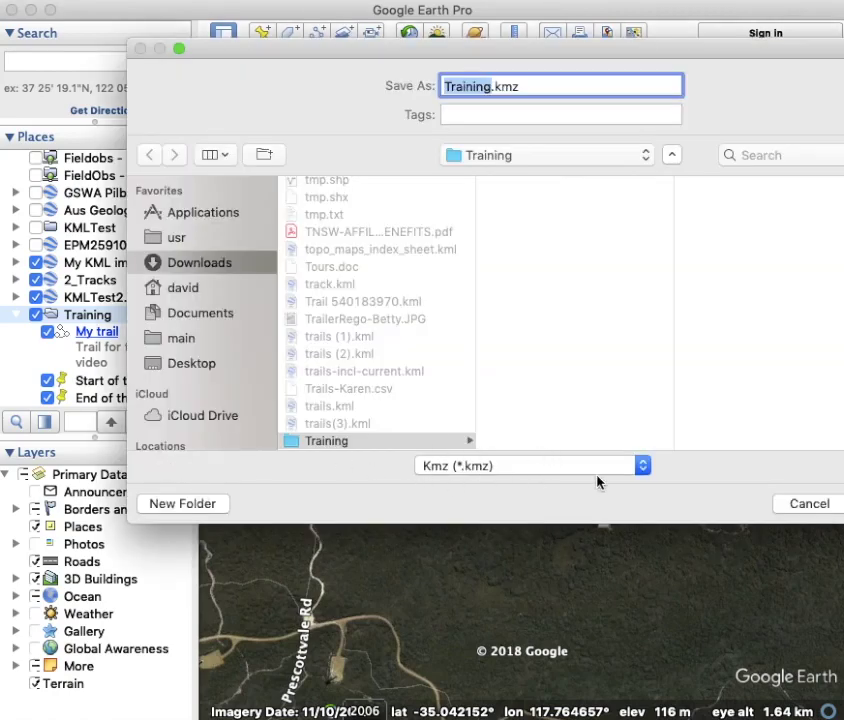
pyautogui.click(645, 472)
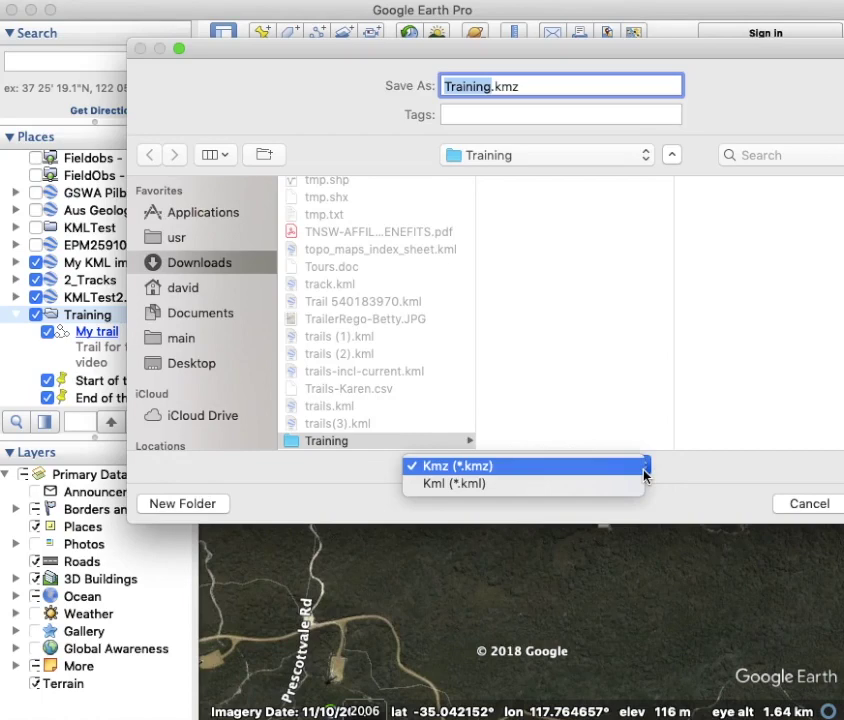
pyautogui.click(573, 486)
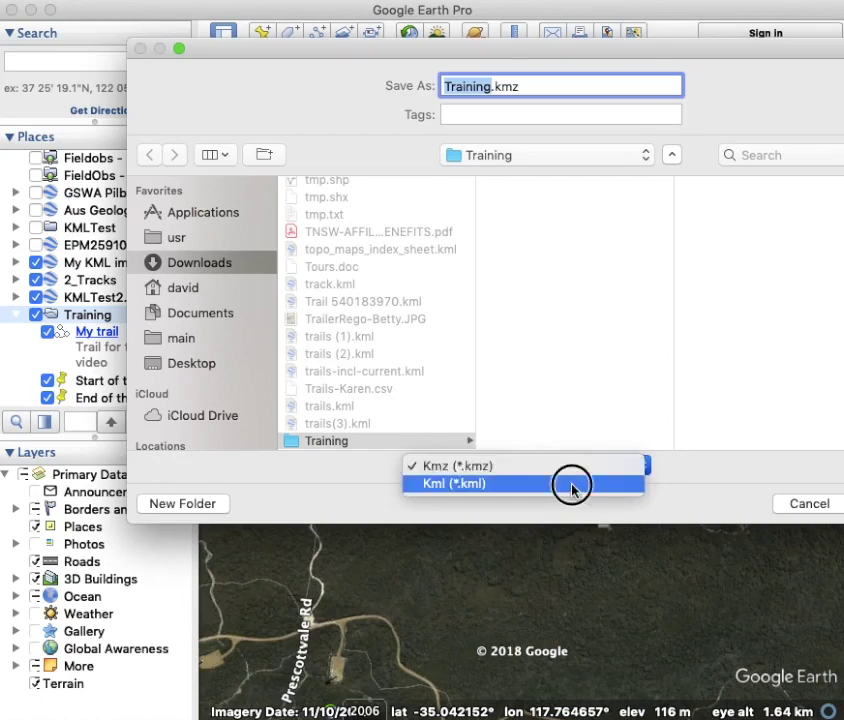
pyautogui.click(552, 85)
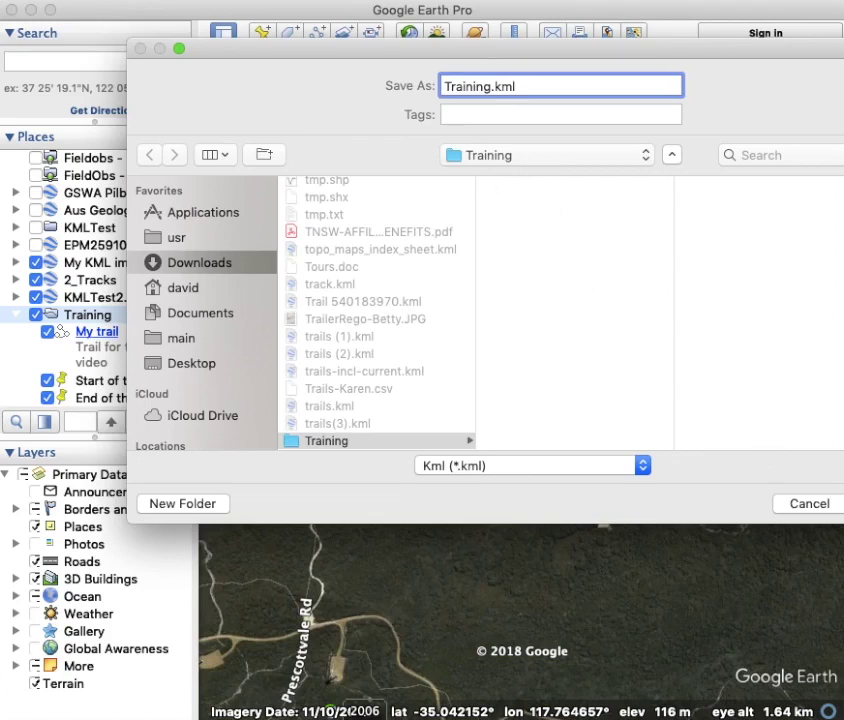
pyautogui.press('Return')
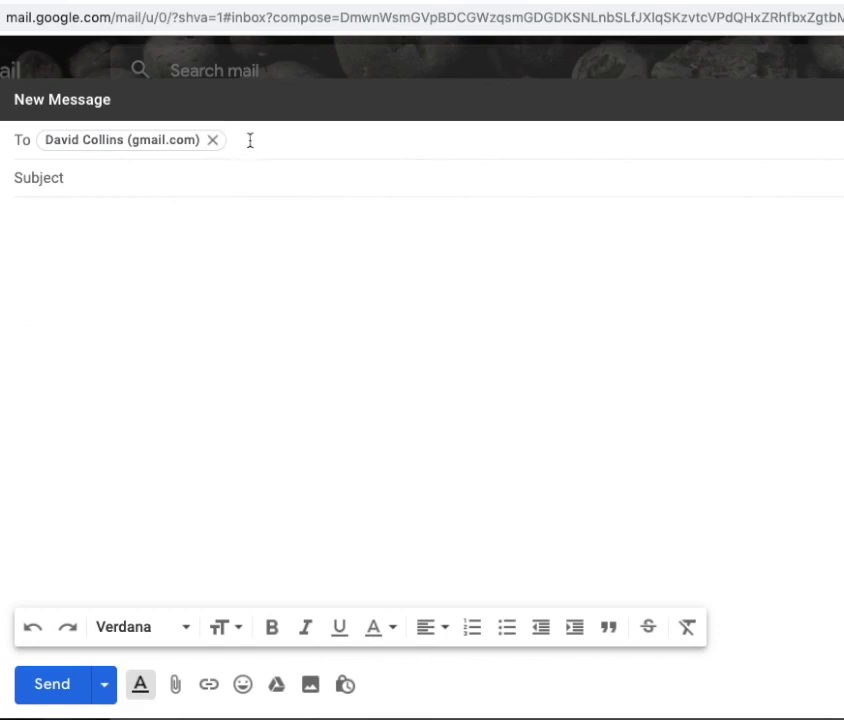
# Send a Gmail message with subject 'Training KML file' and Training.kml attached
pyautogui.click(152, 178)
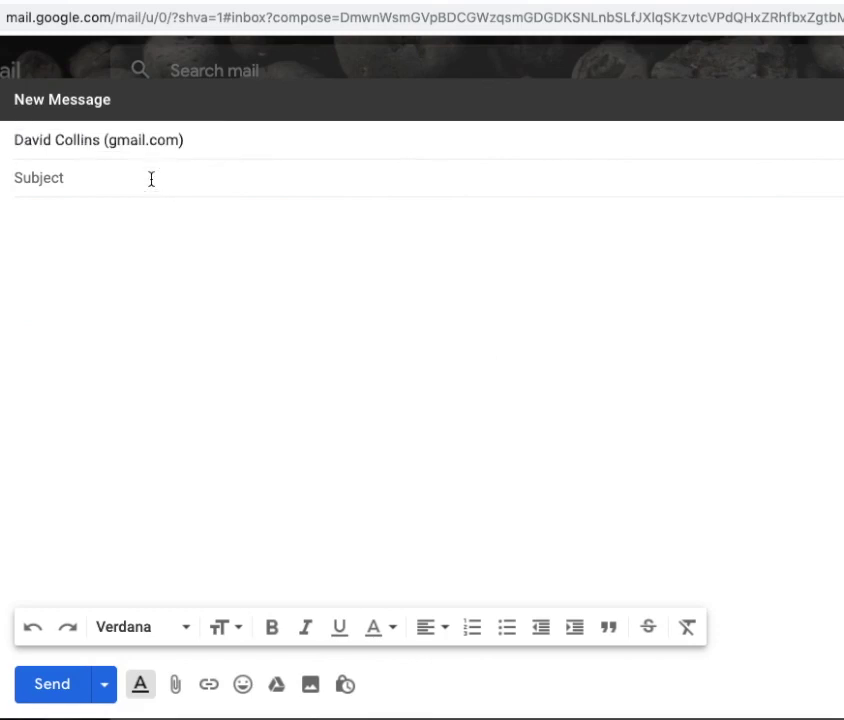
pyautogui.write('Training KML')
pyautogui.write('file')
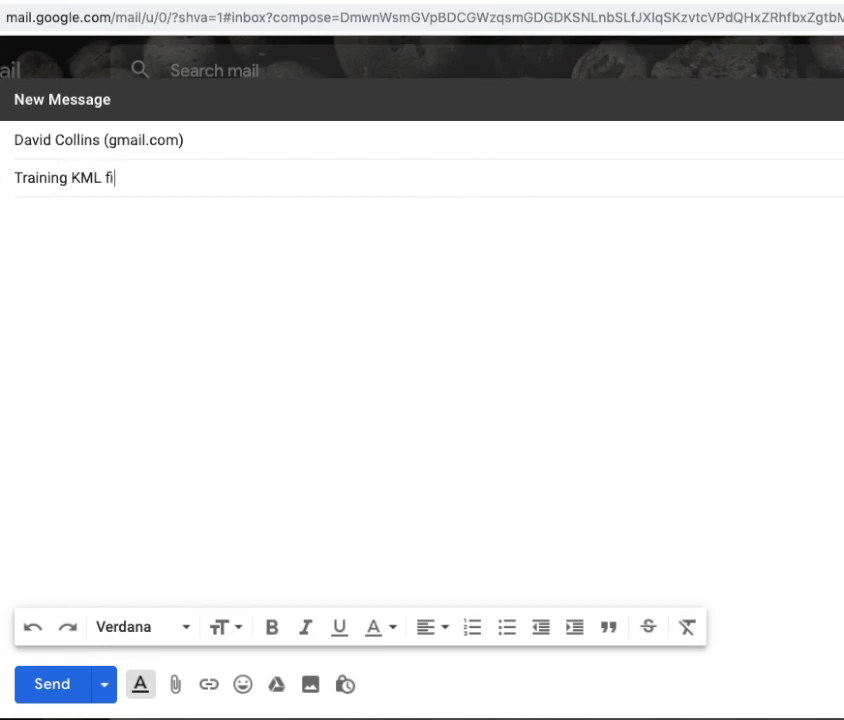
pyautogui.click(174, 684)
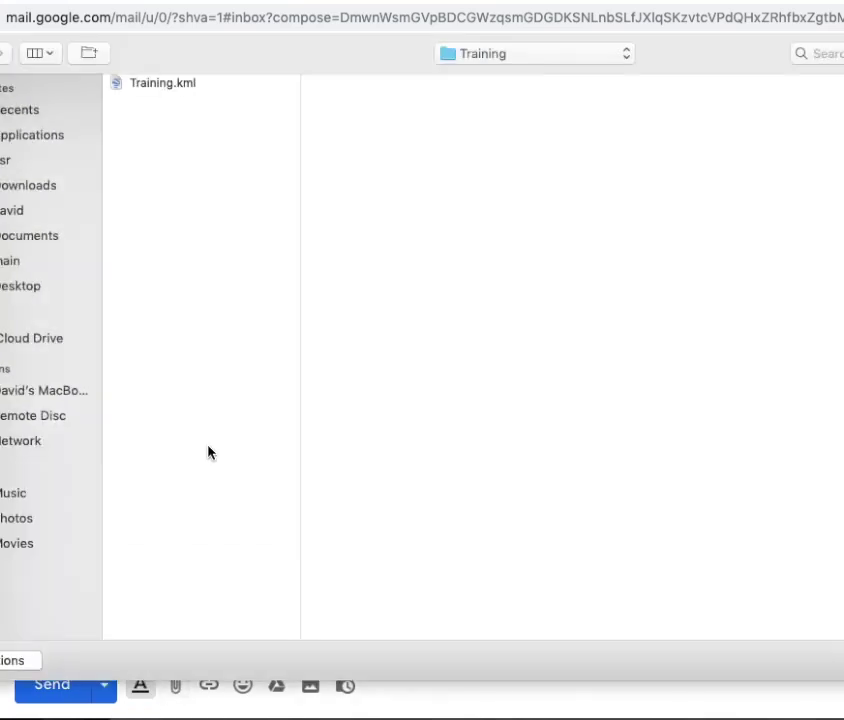
pyautogui.doubleClick(172, 88)
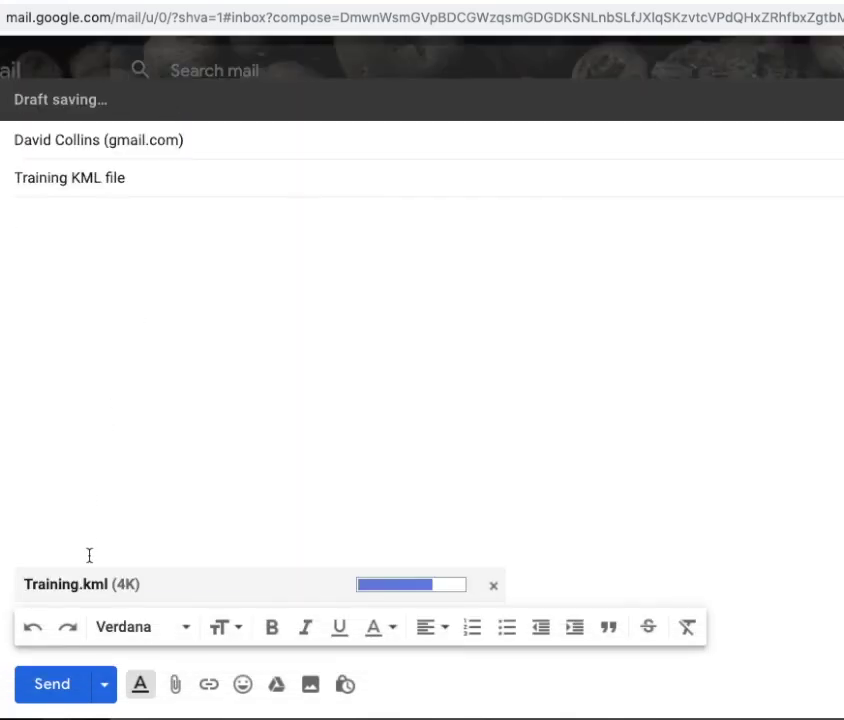
pyautogui.click(56, 694)
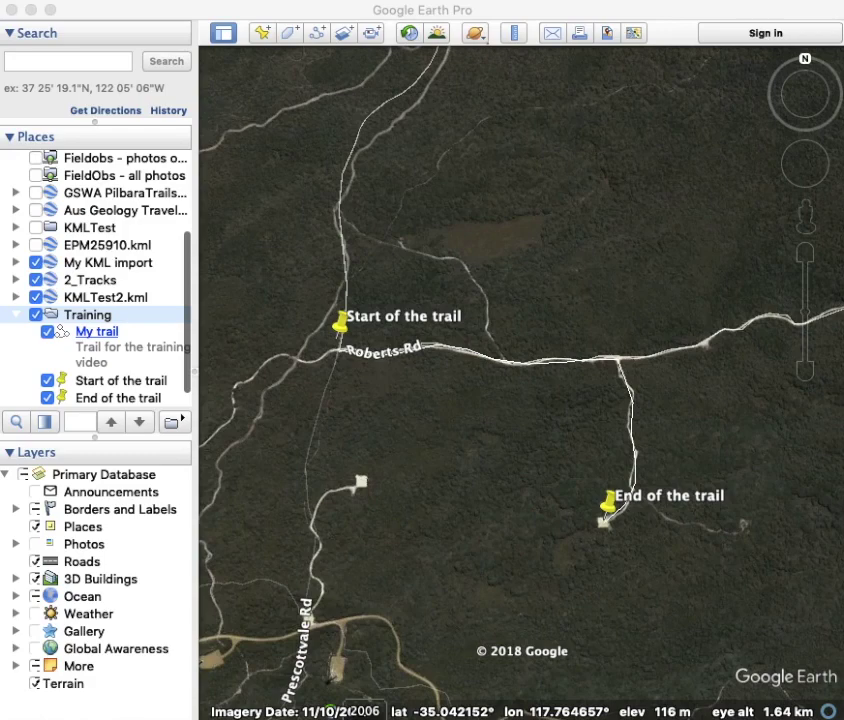
# On the mirrored Android phone, open the 'Training KML file' email showing its Training.kml attachment
pyautogui.press('super+Tab')
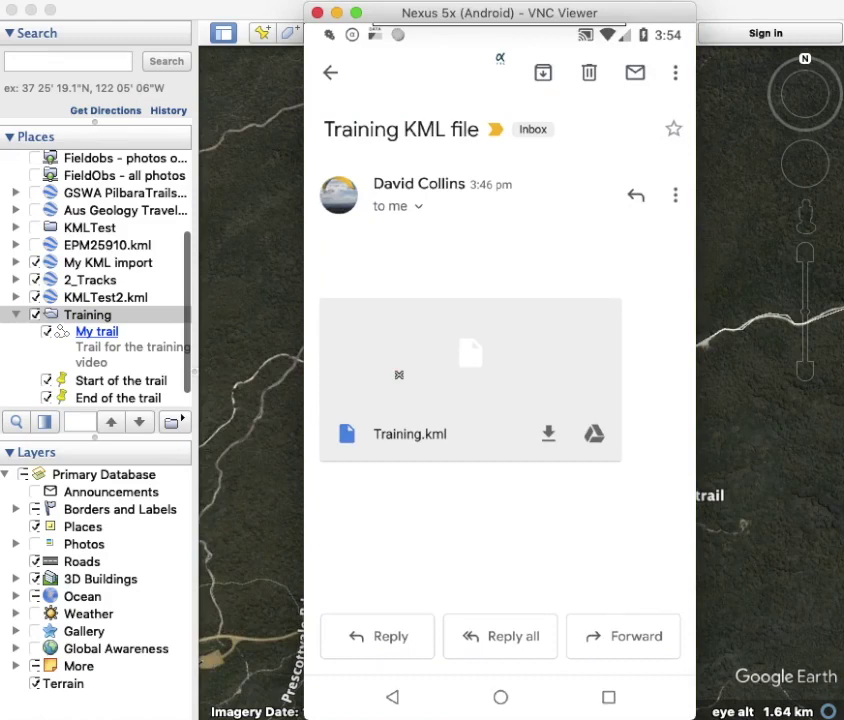
pyautogui.click(398, 374)
# Open Training.kml in the trilobite.solutions map app to display the trail
pyautogui.click(398, 374)
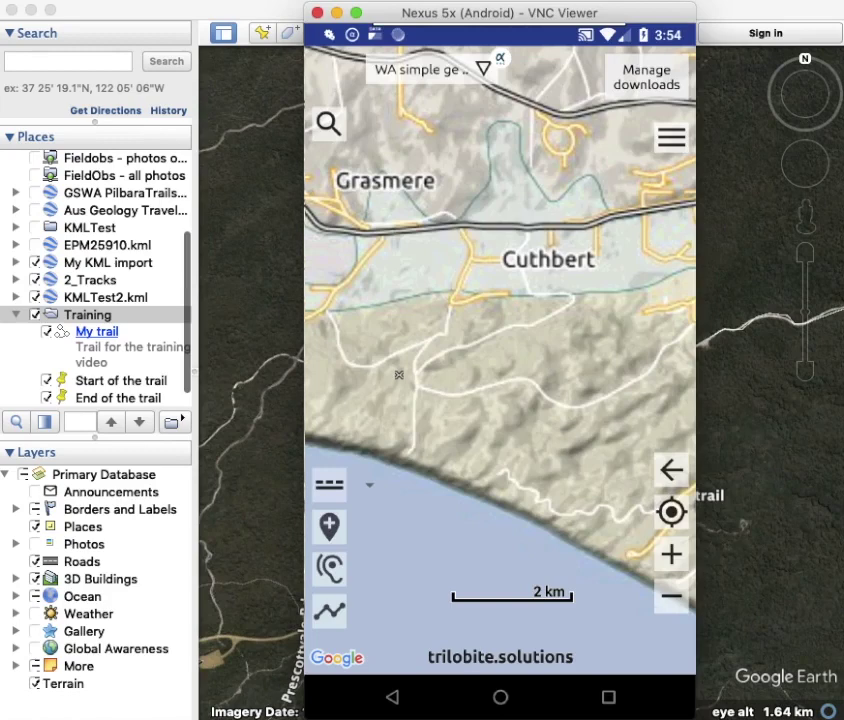